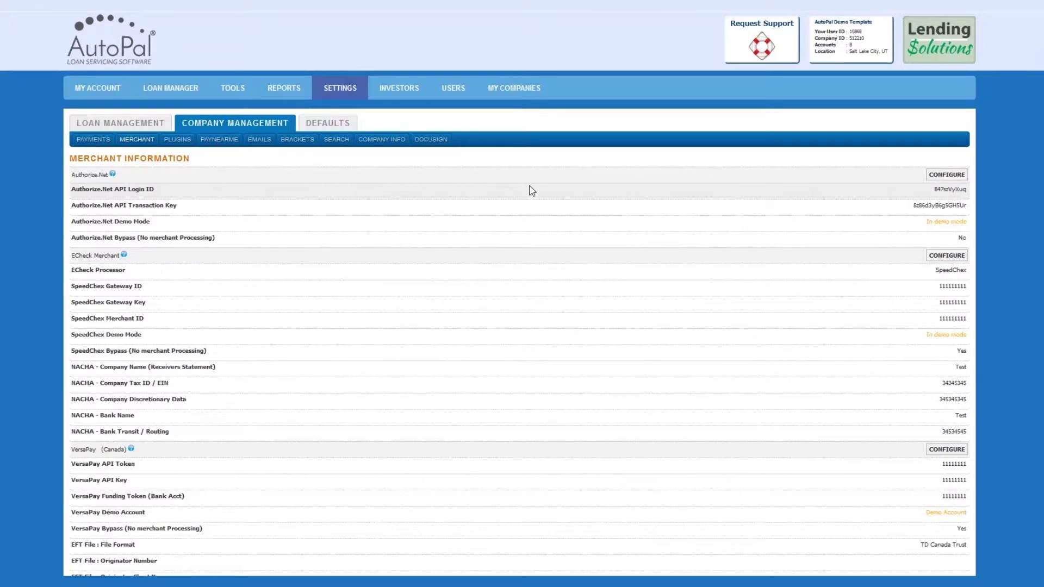
# Open My Account's Signup Processes and view the Authorize.net online application
pyautogui.click(95, 90)
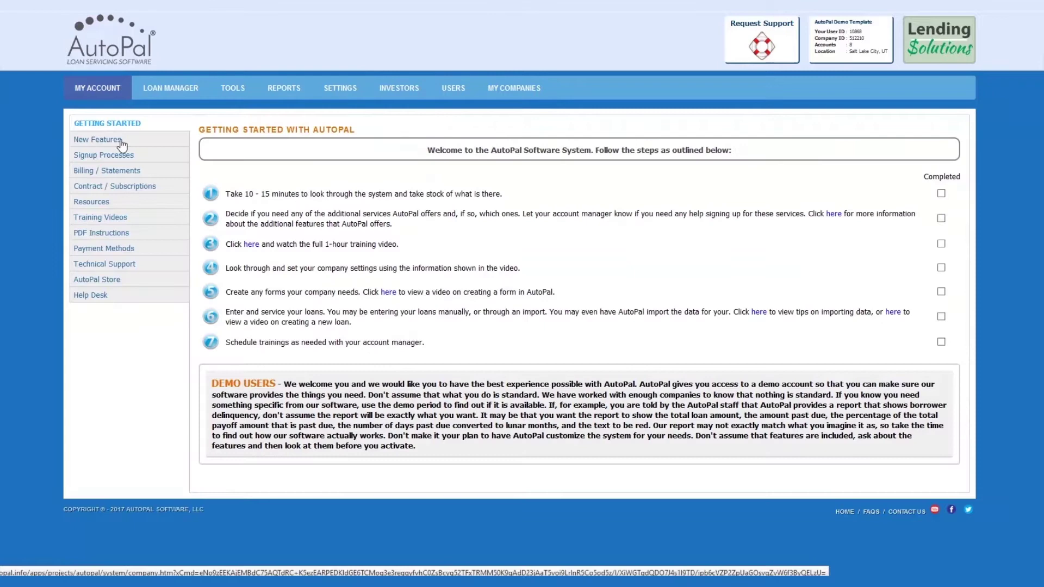
pyautogui.click(125, 155)
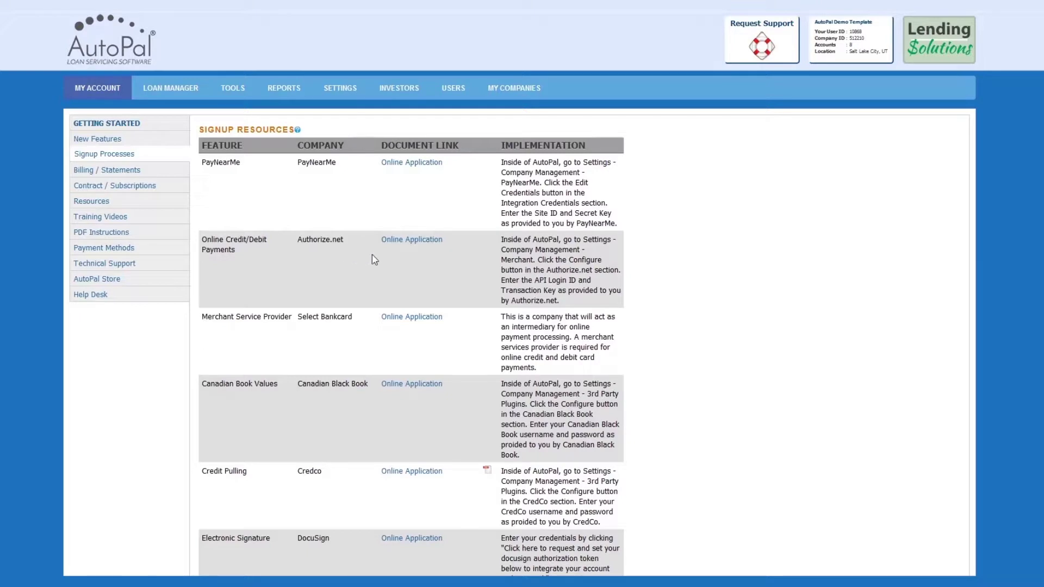
pyautogui.click(412, 243)
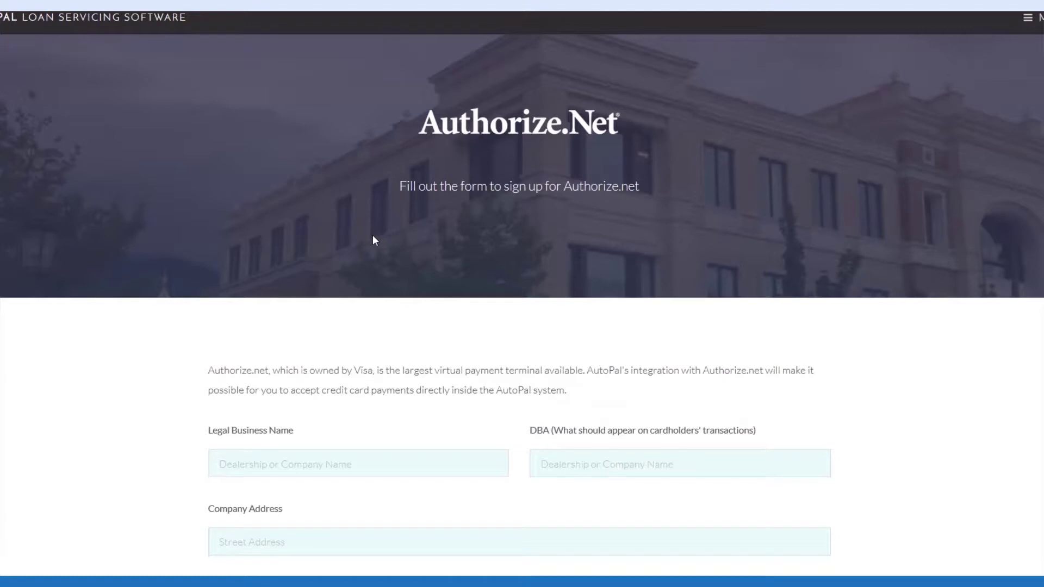
pyautogui.scroll(-3, 372, 241)
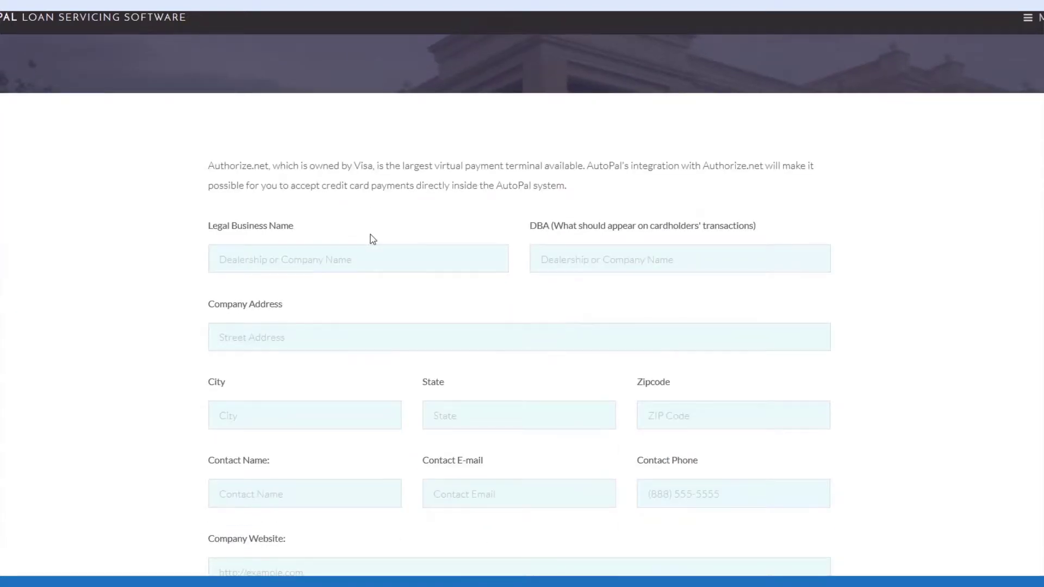
pyautogui.scroll(-3, 372, 237)
pyautogui.scroll(-2, 371, 238)
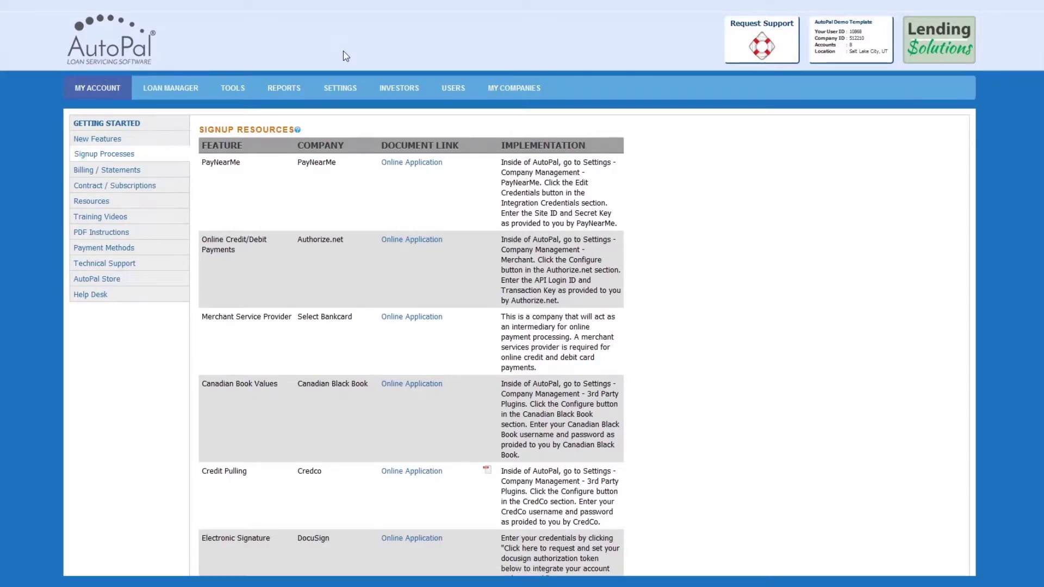
# Save the Authorize.Net merchant settings with blank login ID and transaction key, demo mode on
pyautogui.click(342, 89)
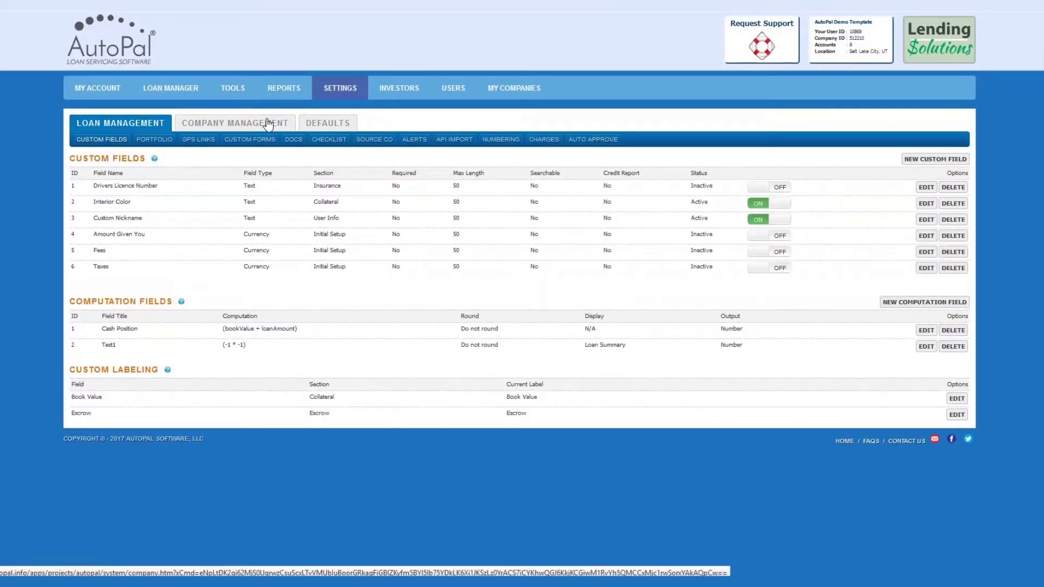
pyautogui.click(267, 122)
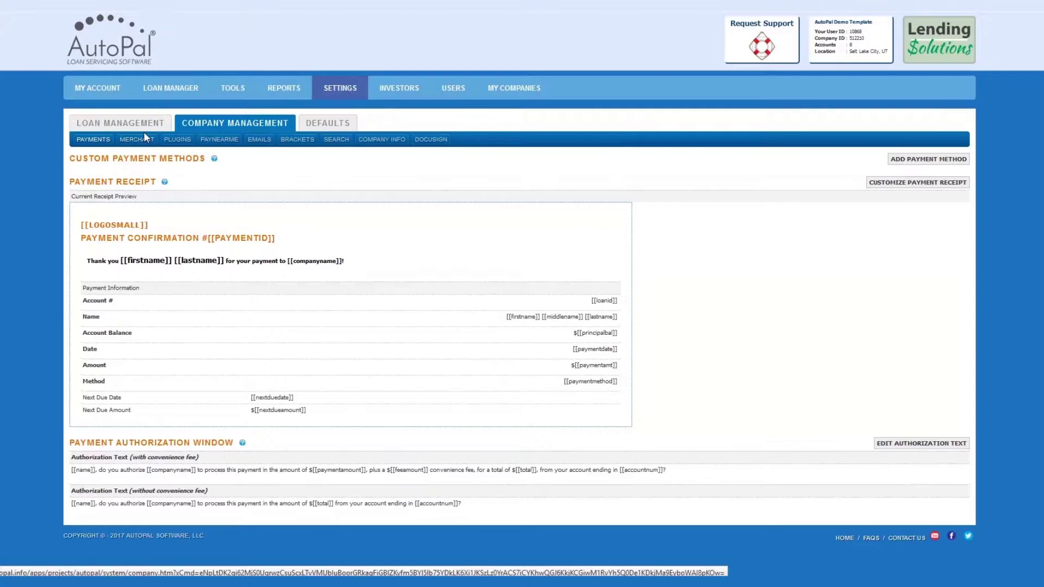
pyautogui.click(148, 141)
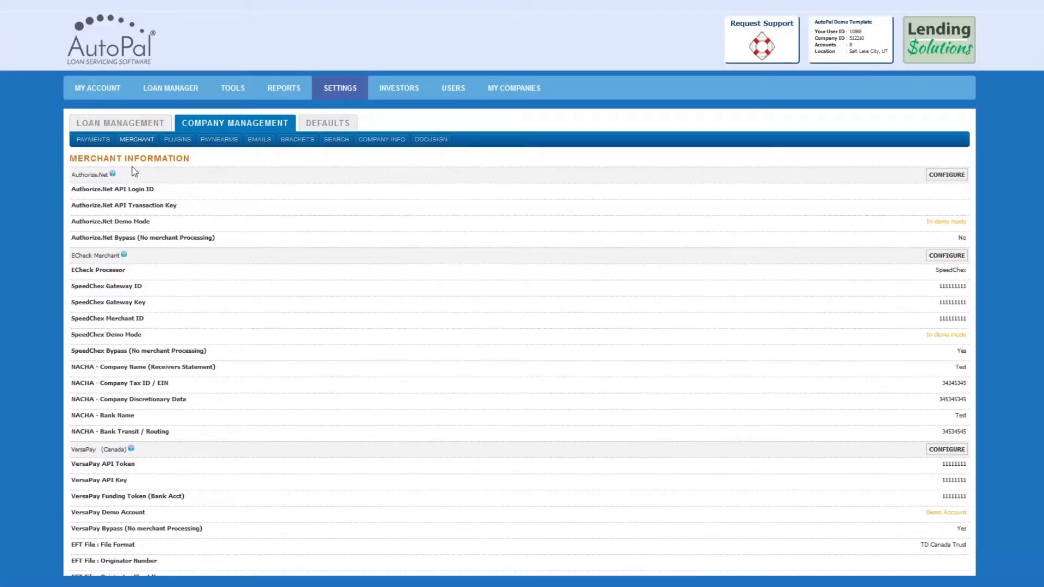
pyautogui.click(946, 176)
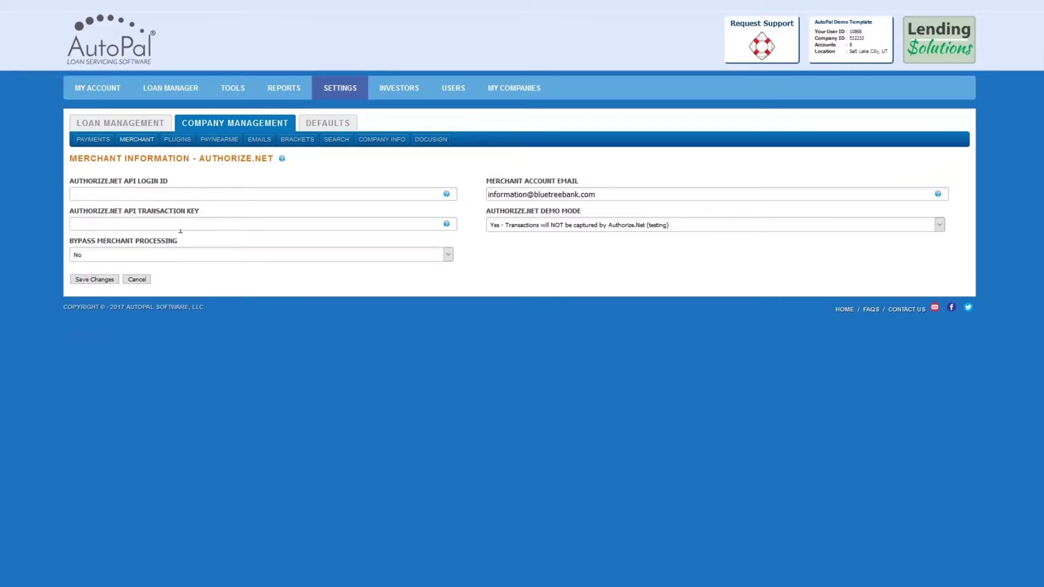
pyautogui.click(111, 282)
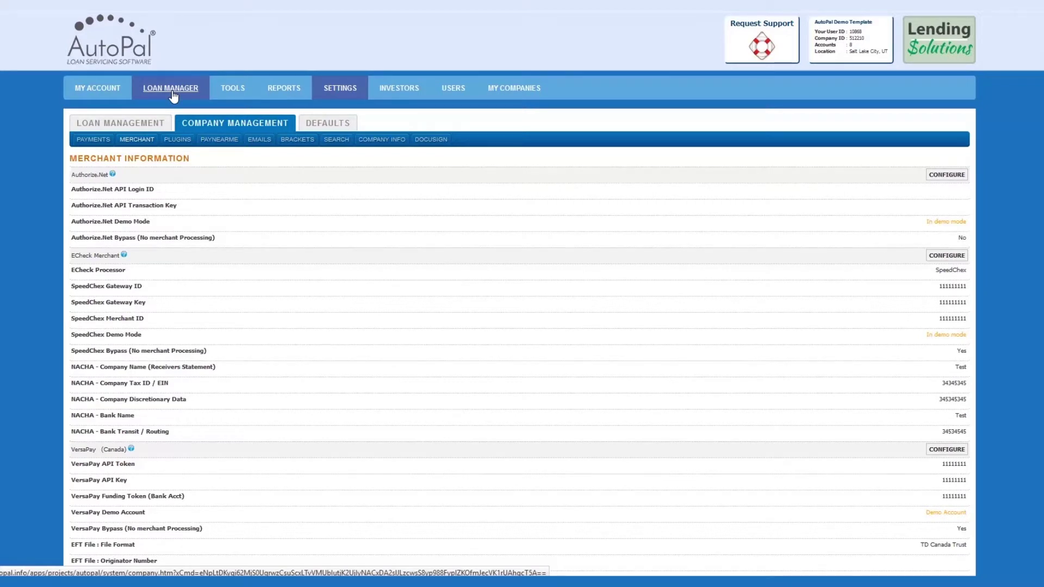
# Return to the My Account getting-started area for the signup resources
pyautogui.click(122, 90)
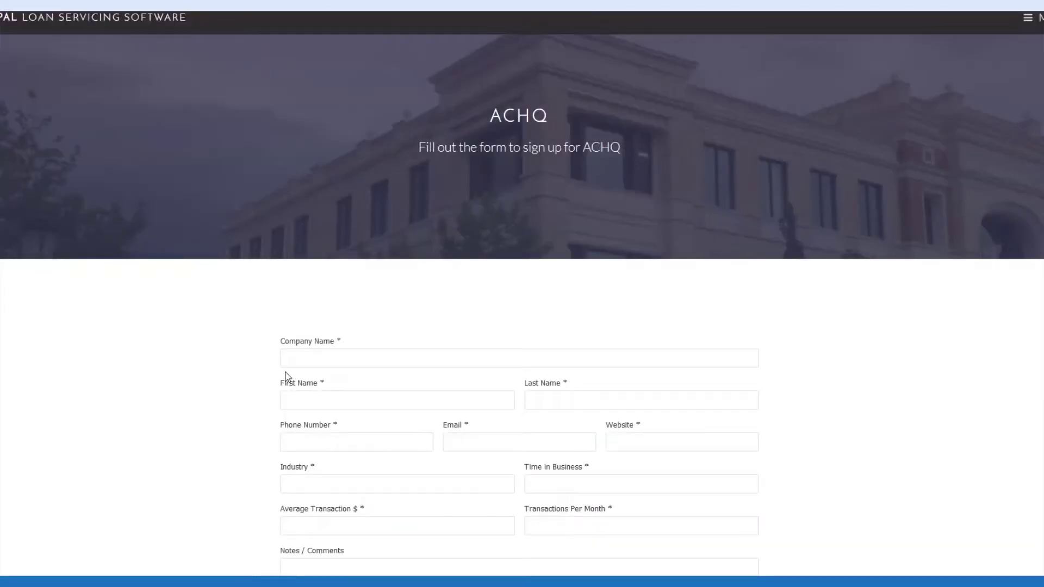
pyautogui.scroll(-2, 277, 364)
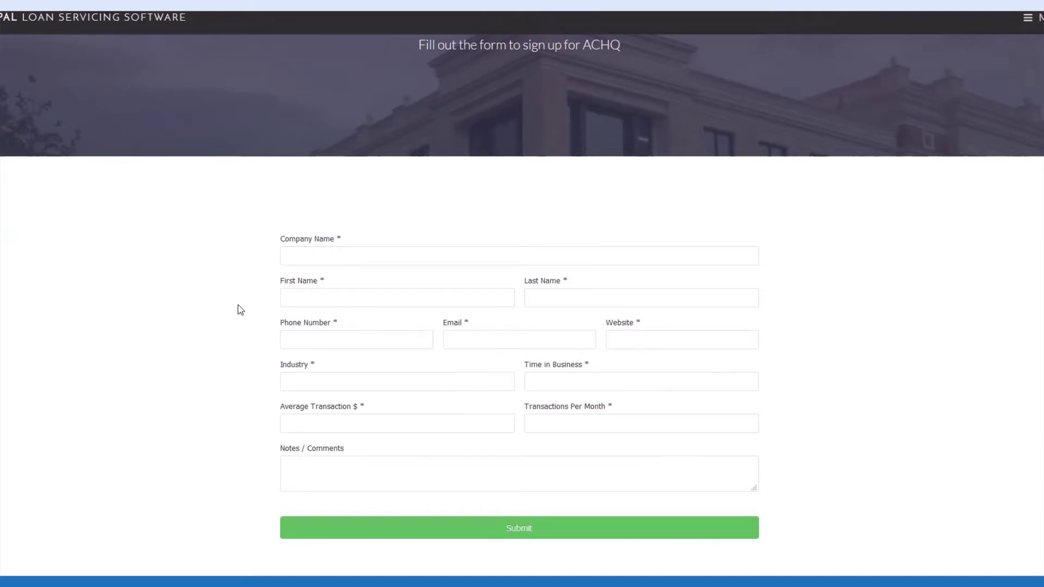
pyautogui.scroll(-2, 269, 364)
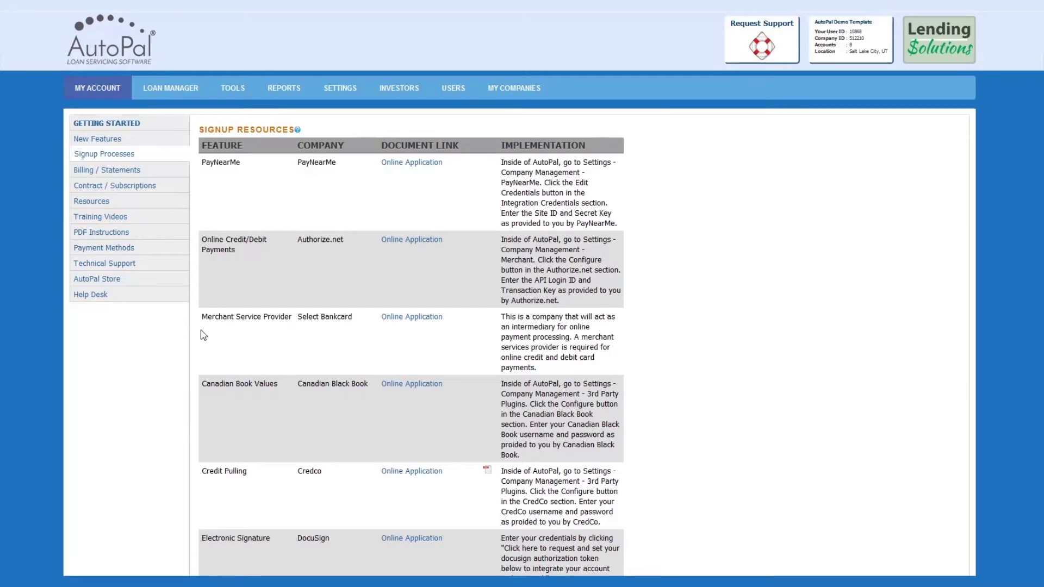
# Open the eCheck merchant configuration in Company Management's Merchant settings
pyautogui.click(339, 90)
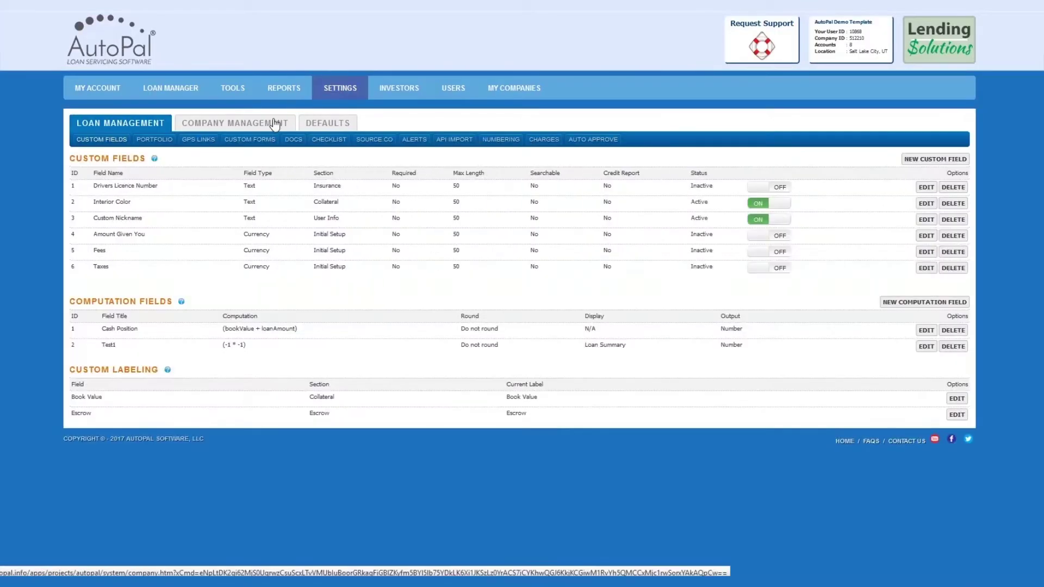
pyautogui.click(271, 122)
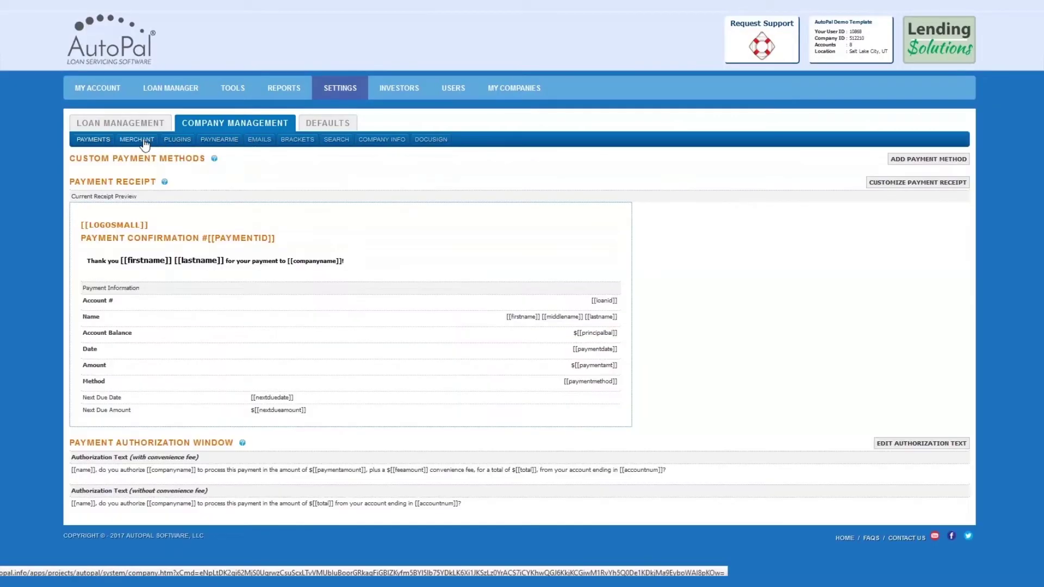
pyautogui.click(138, 140)
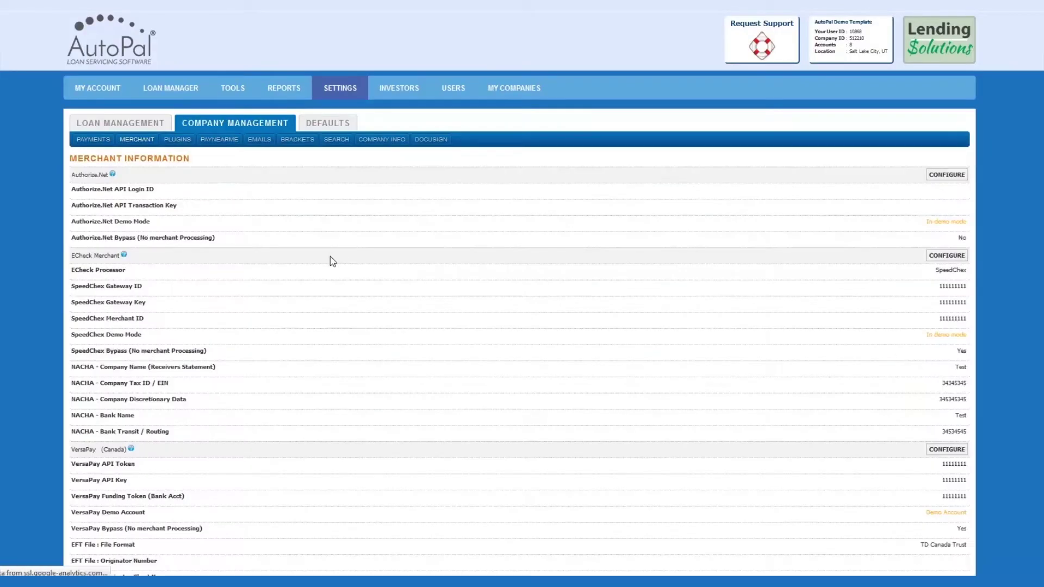
pyautogui.scroll(-1, 115, 165)
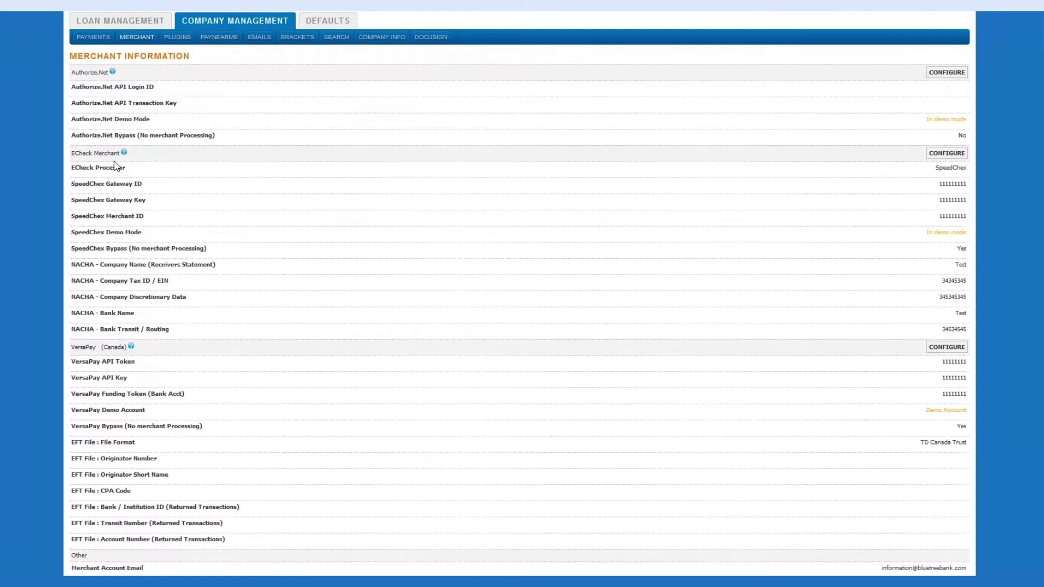
pyautogui.click(949, 156)
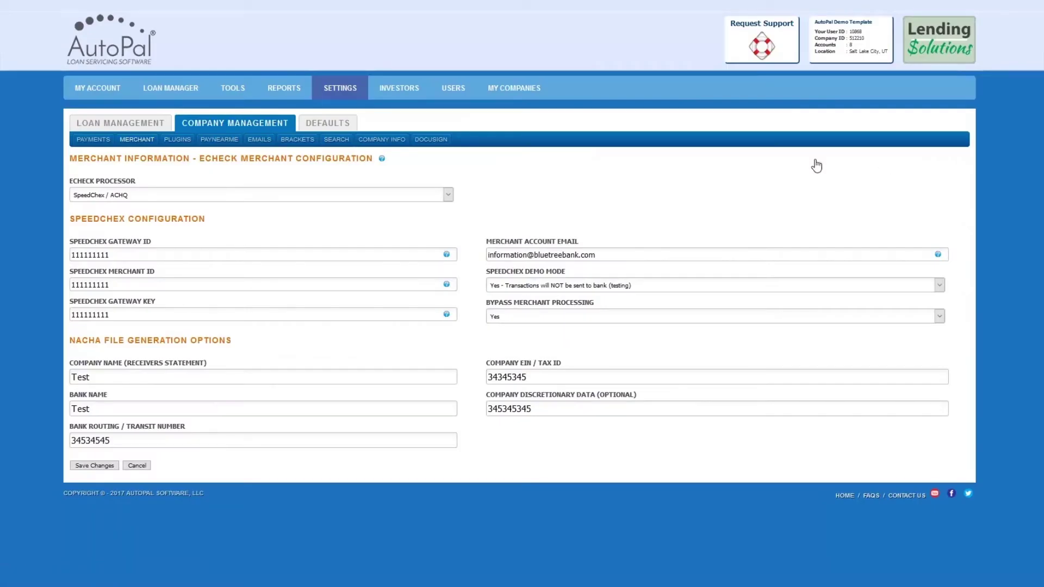
# Try Intercept EFT and Kapital / KapCharge as eCheck processor, settling on Forte / ACH
pyautogui.click(209, 198)
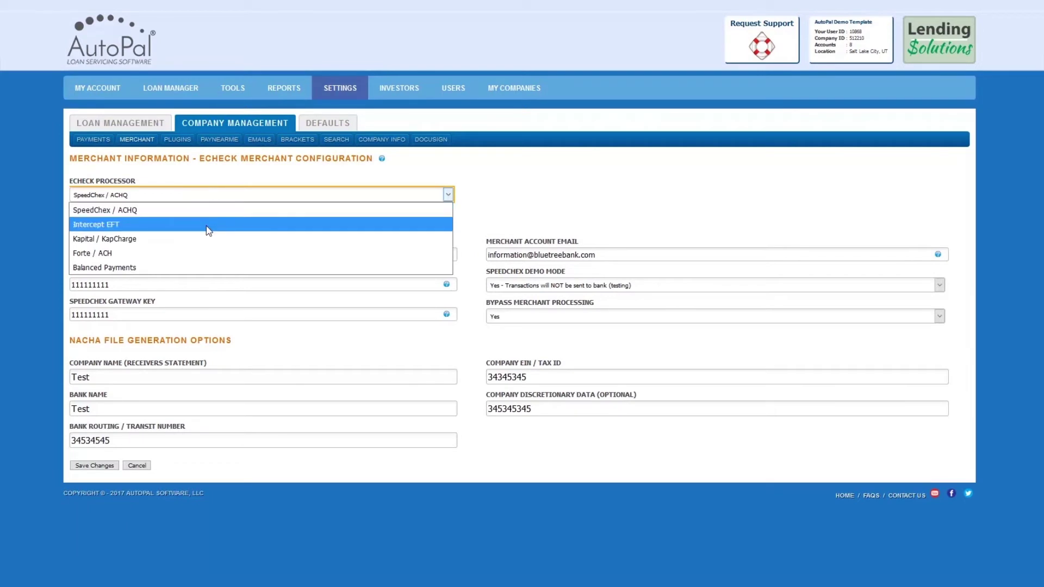
pyautogui.click(191, 211)
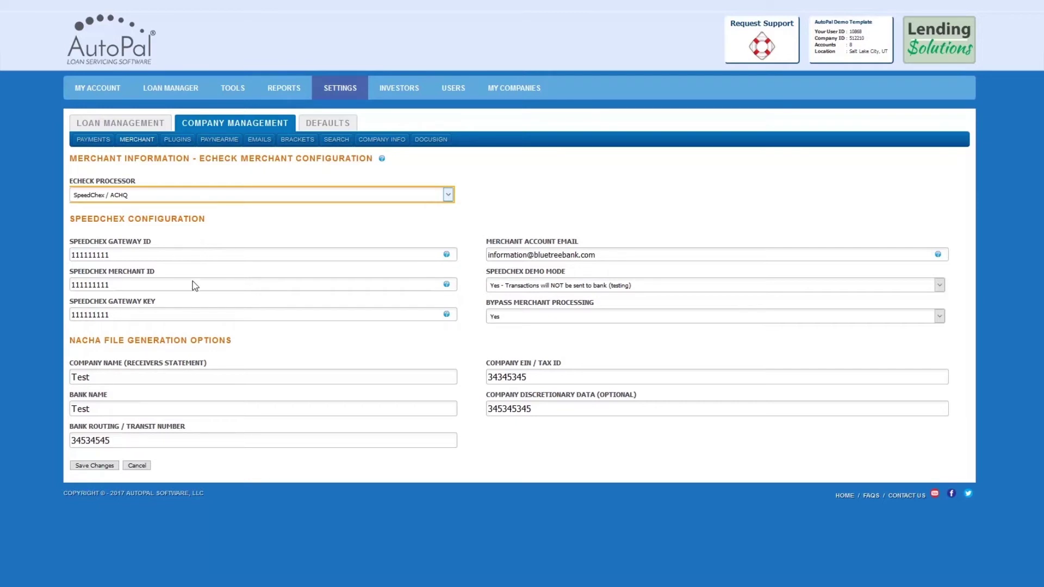
pyautogui.click(170, 199)
pyautogui.click(171, 220)
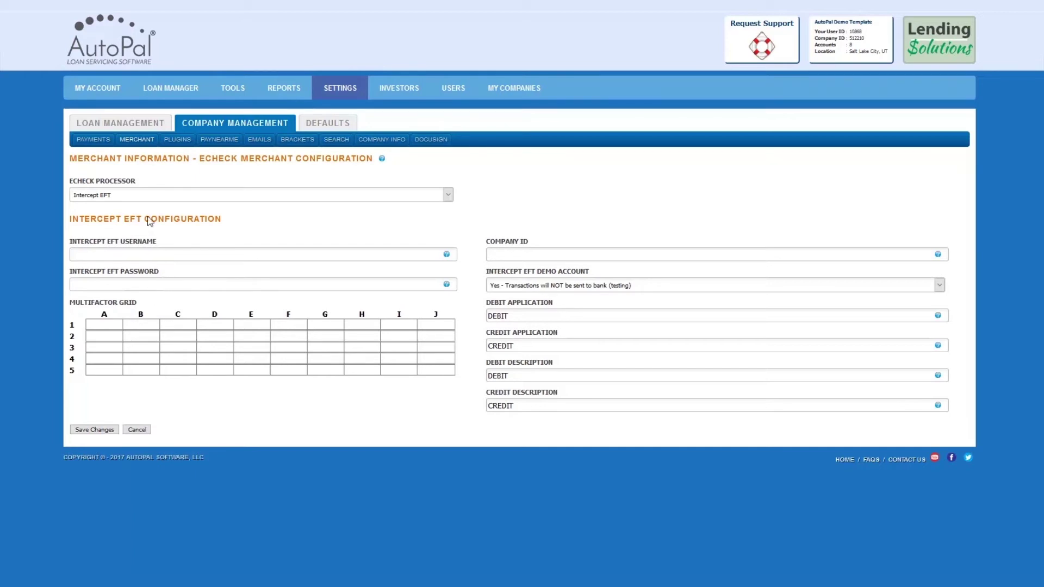
pyautogui.click(141, 196)
pyautogui.click(145, 239)
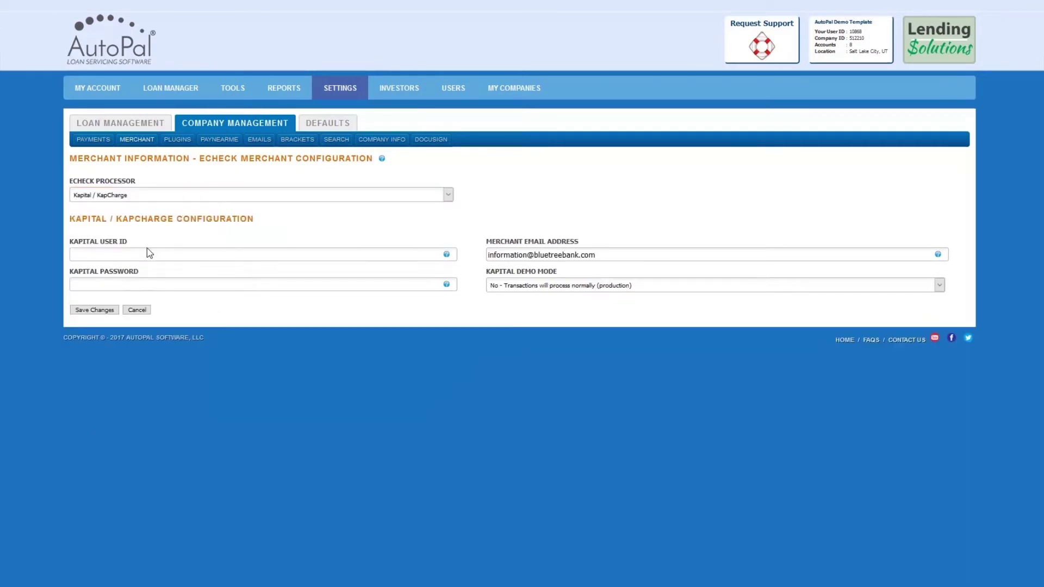
pyautogui.click(147, 197)
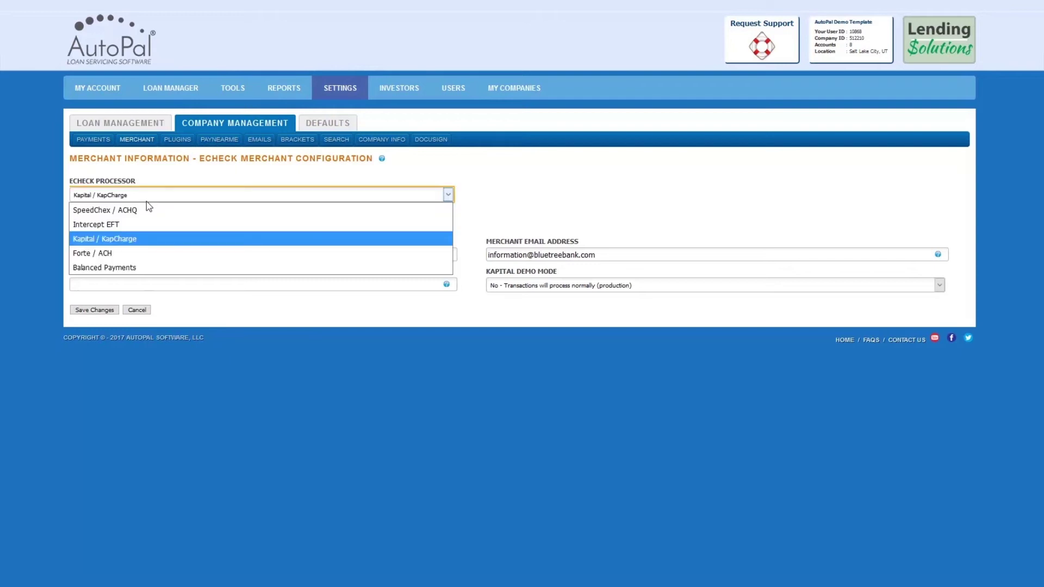
pyautogui.click(150, 253)
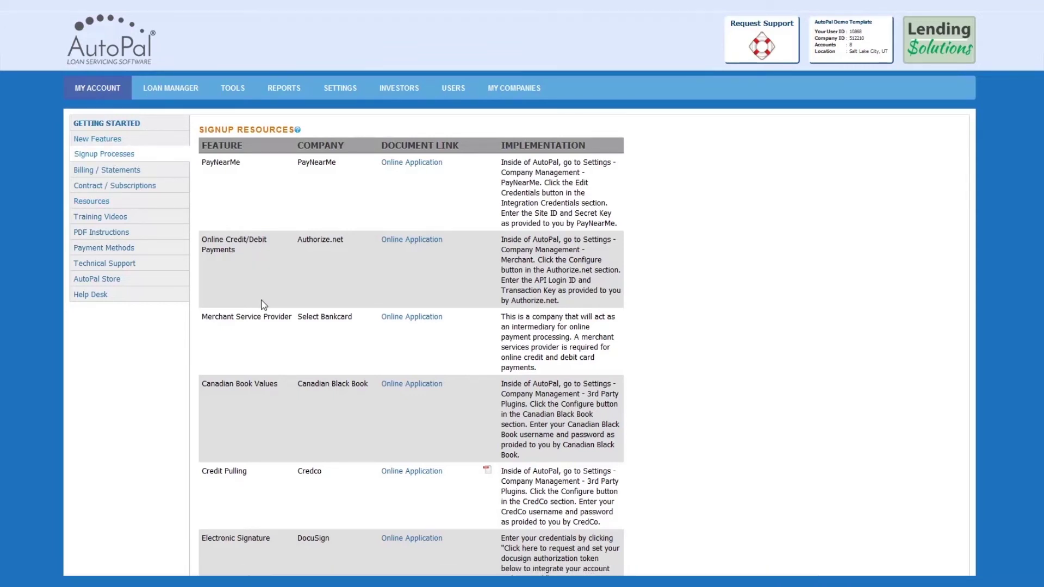
pyautogui.scroll(-10, 262, 305)
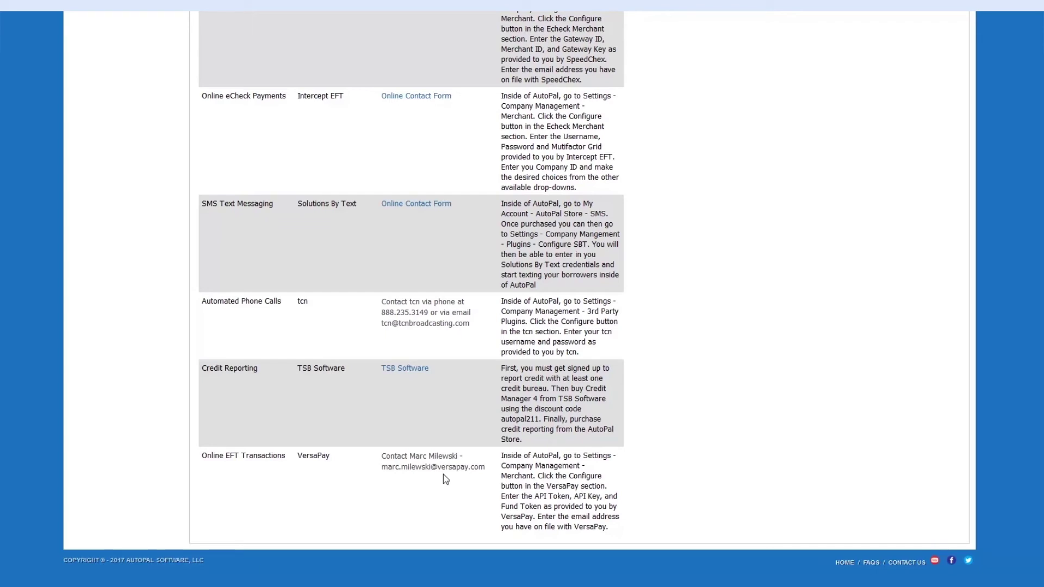
pyautogui.scroll(15, 170, 354)
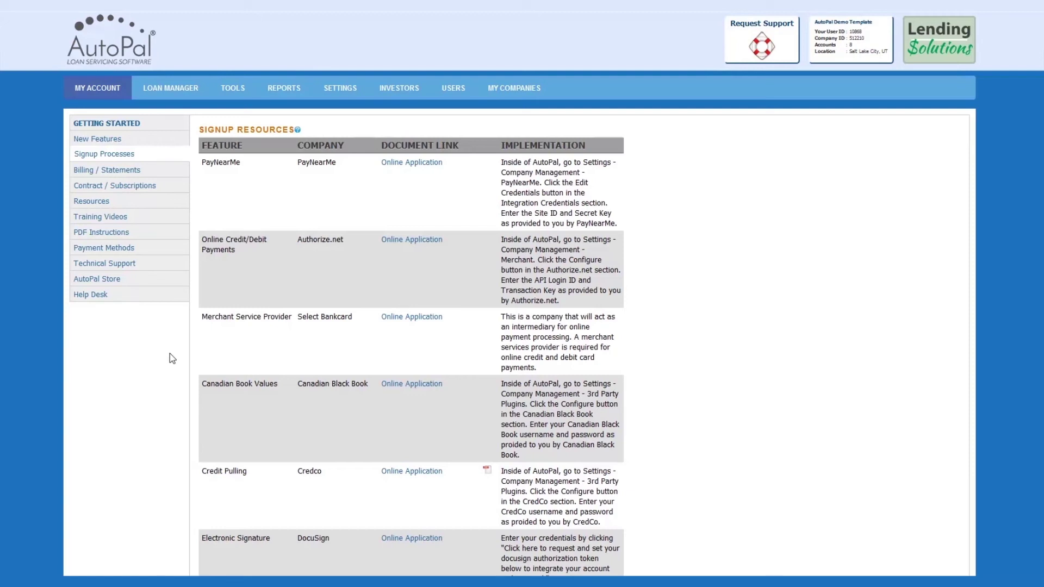
# Open VersaPay's configuration form from Company Management's Merchant settings
pyautogui.click(338, 95)
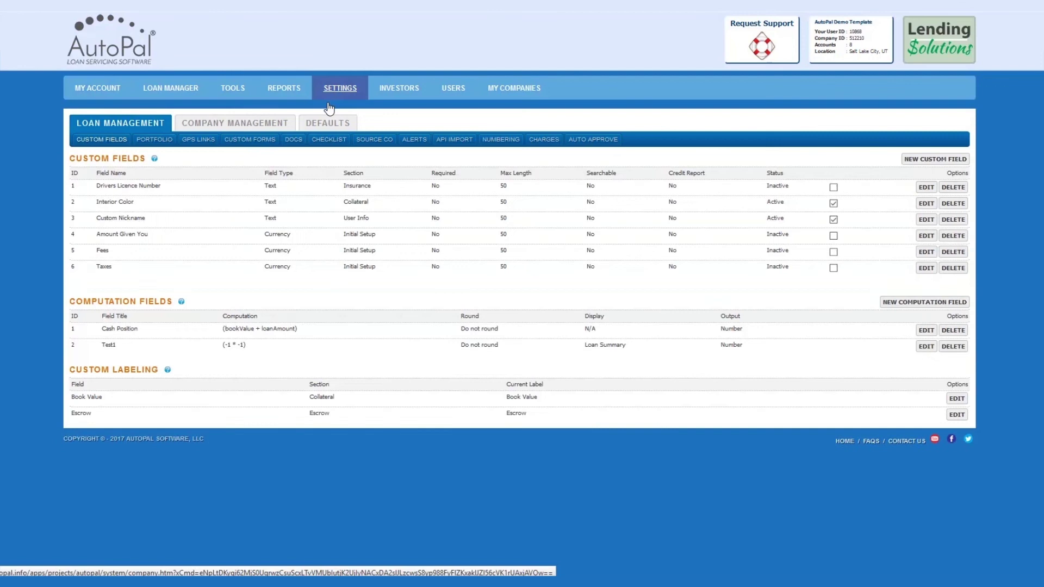
pyautogui.click(272, 124)
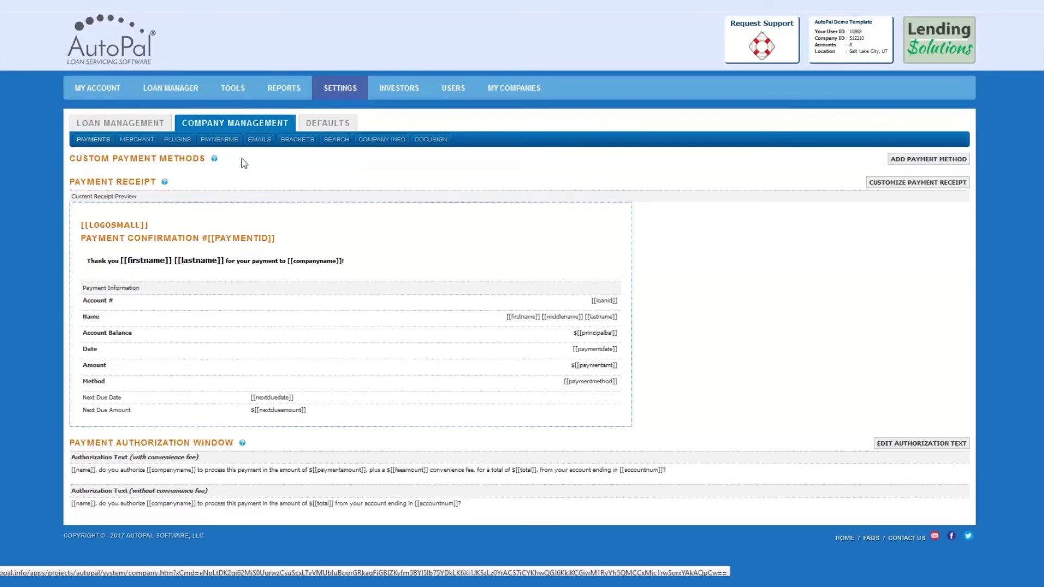
pyautogui.click(144, 150)
pyautogui.scroll(-2, 218, 373)
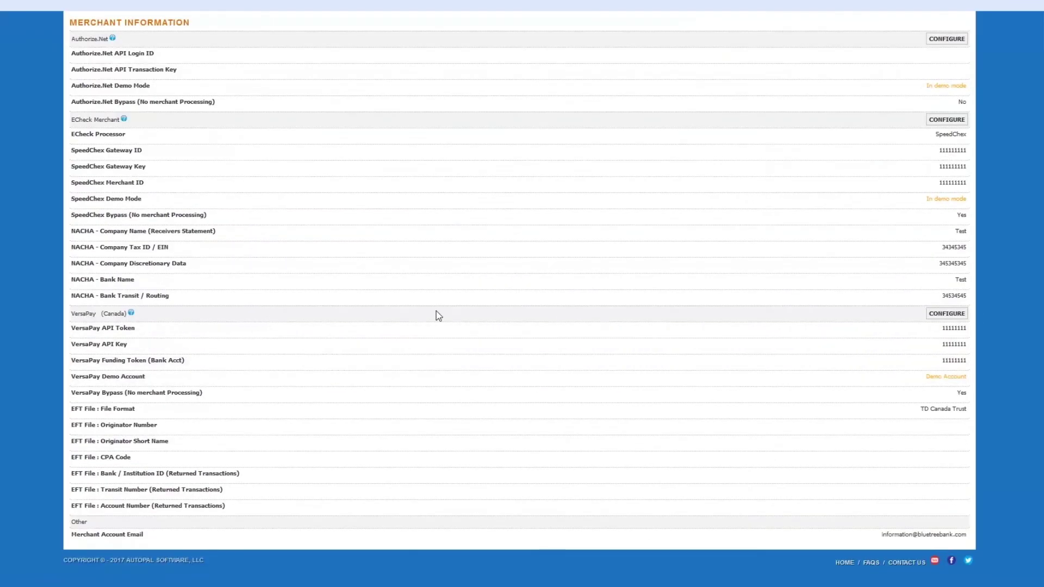
pyautogui.click(940, 318)
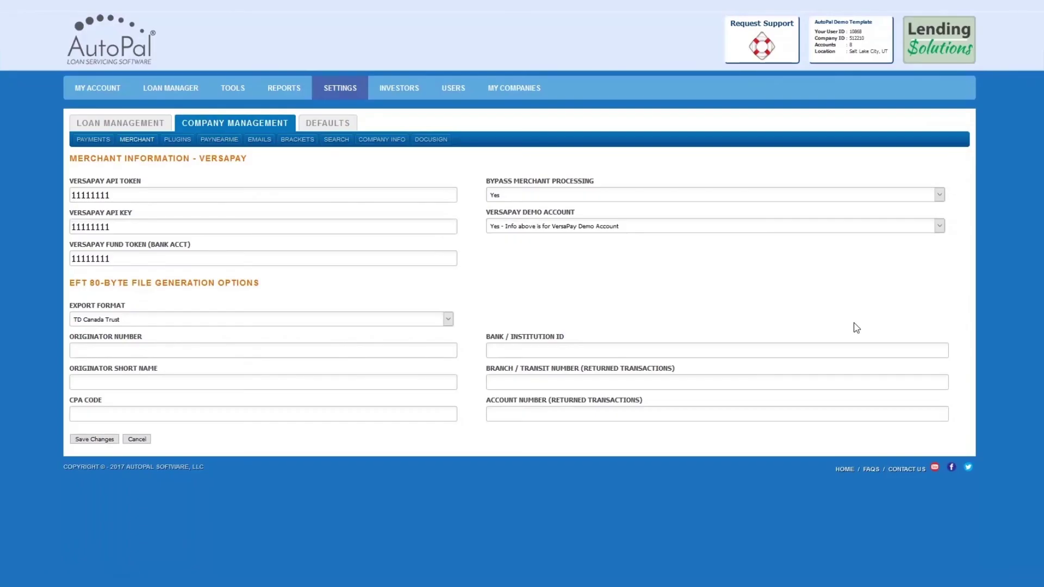